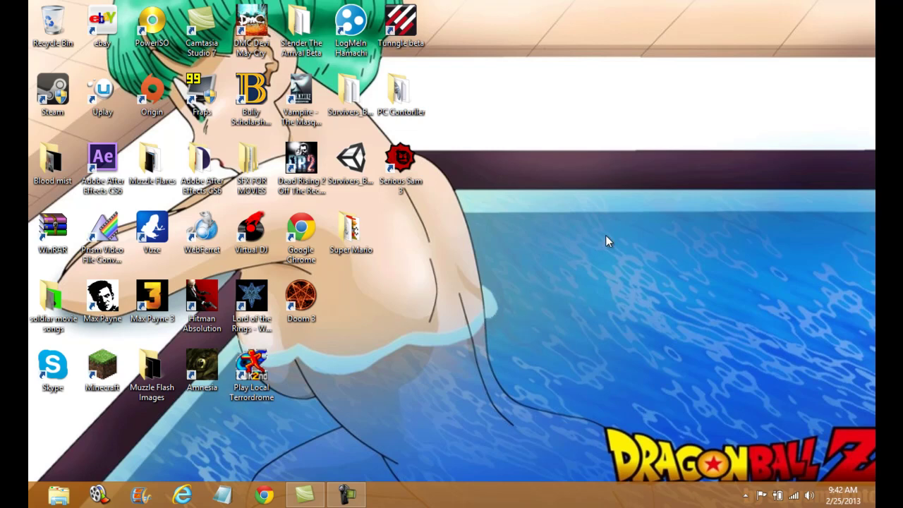
Step: Launch Google Chrome from the taskbar so it loads the Google home page
click(256, 498)
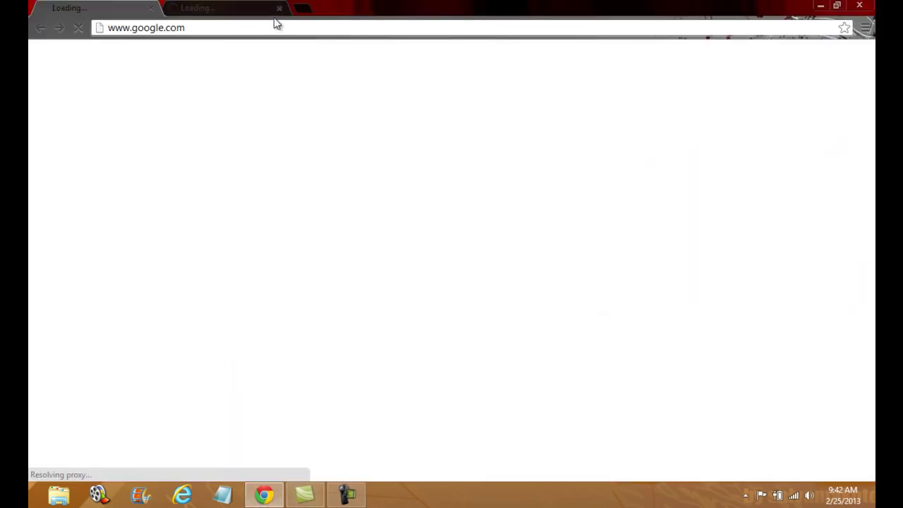
Step: Close the extra tab, search Google for 'project 64', and open the pj64-emu.com result
click(279, 8)
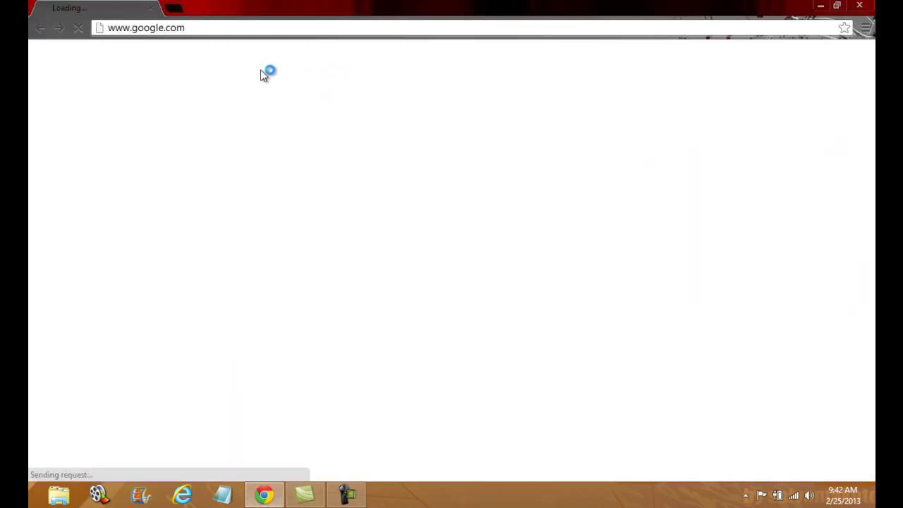
click(302, 254)
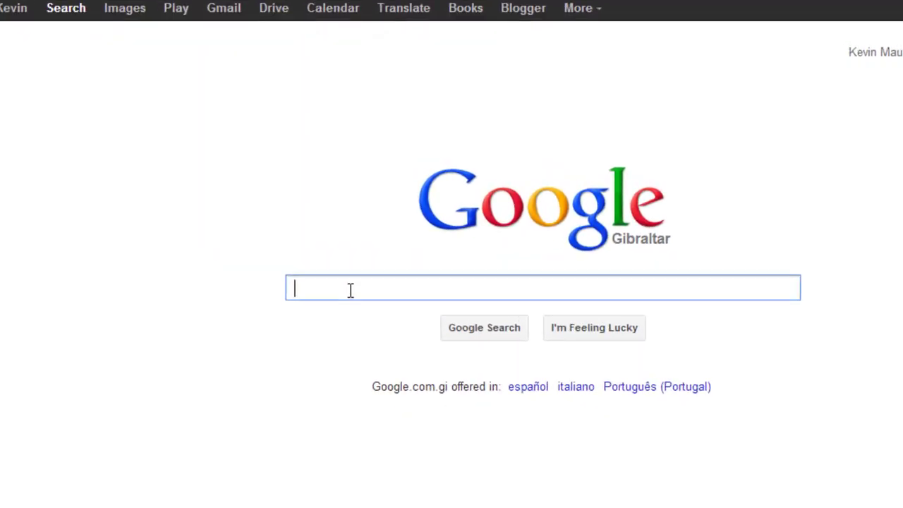
text(proj)
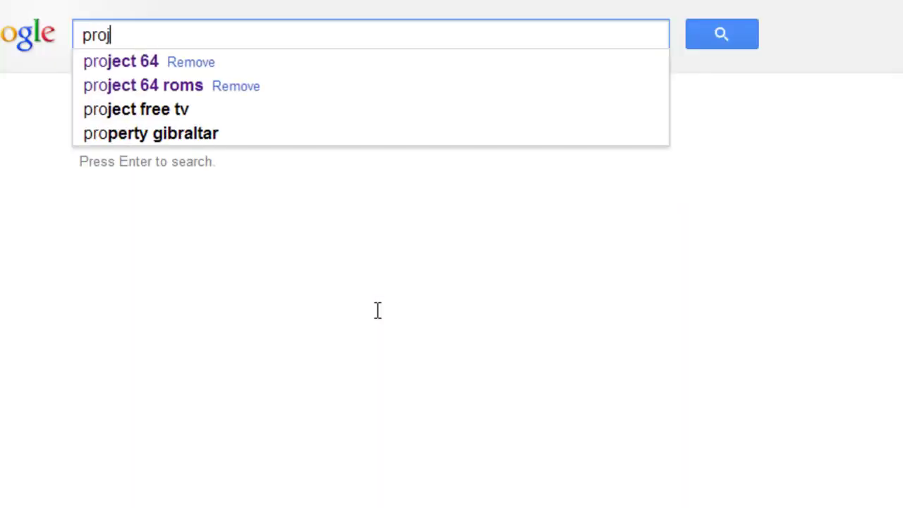
text(ect 64)
key(Return)
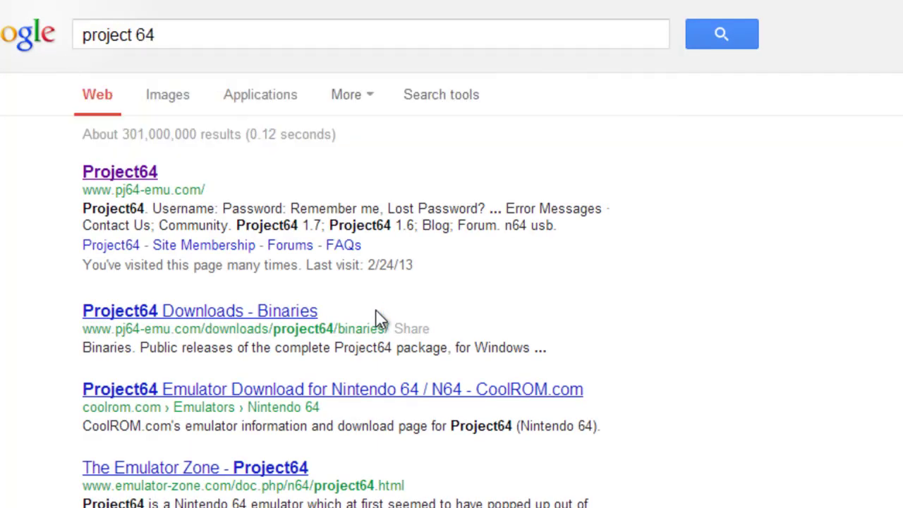
drag(177, 168, 84, 170)
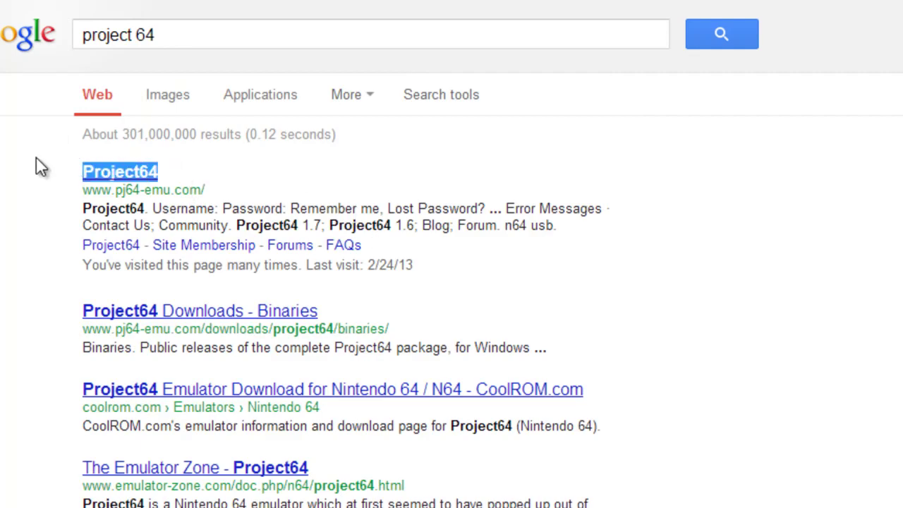
click(85, 173)
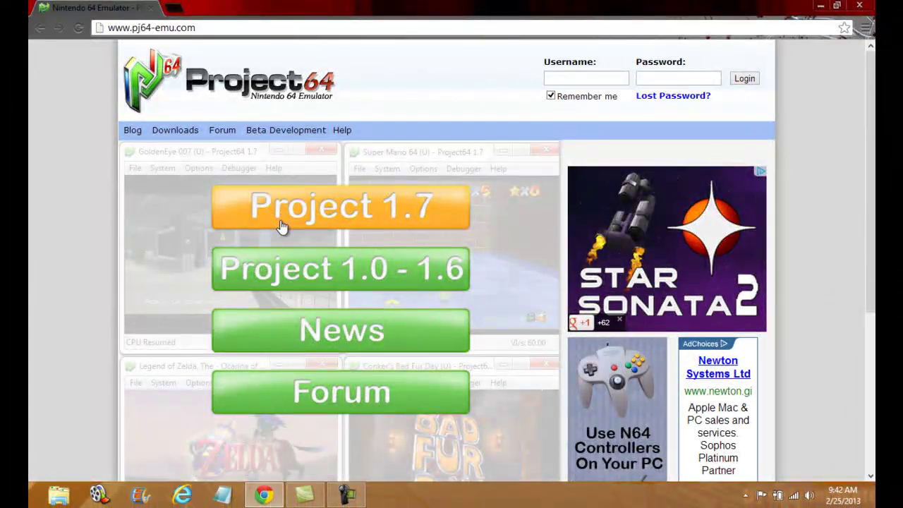
Step: Look over the Project64 1.7 download information, then return to the Project64 home page
click(348, 210)
scroll(377, 194, down, 3)
scroll(377, 194, up, 3)
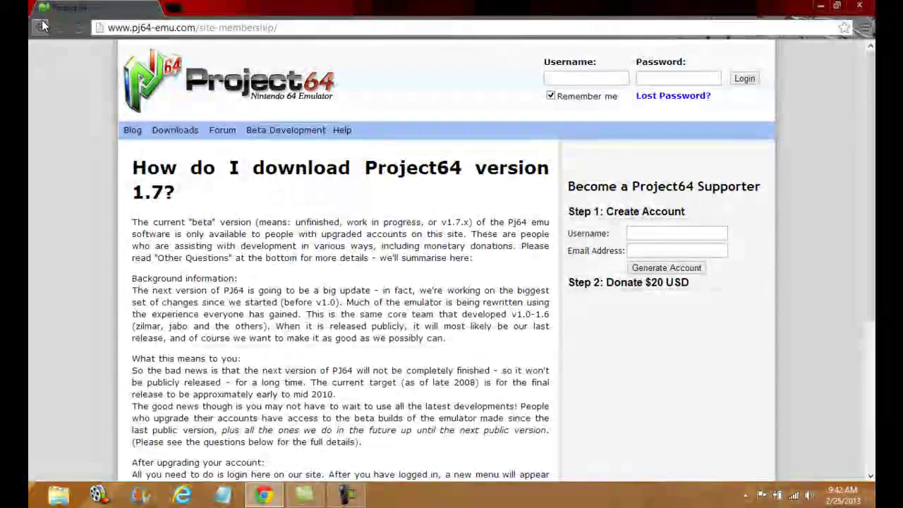
click(177, 85)
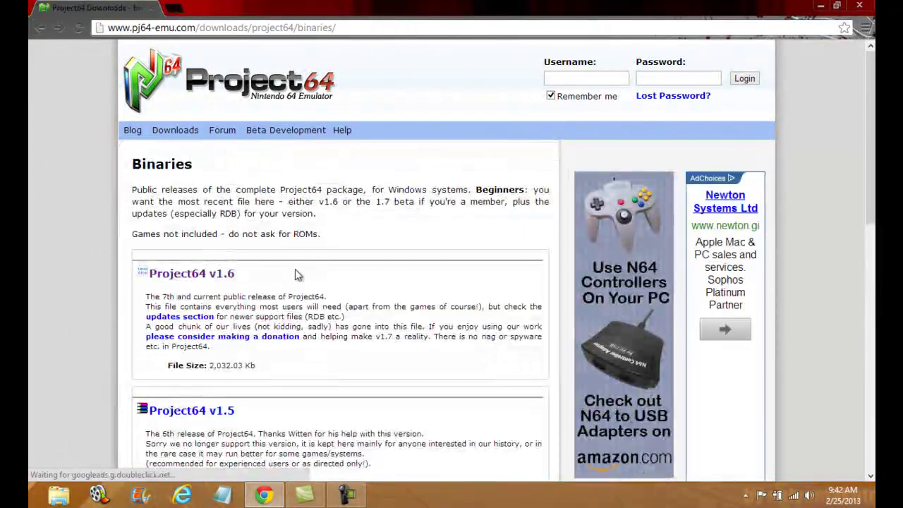
Step: Download the Project64 v1.6 installer and run the setup file from the download bar
click(200, 282)
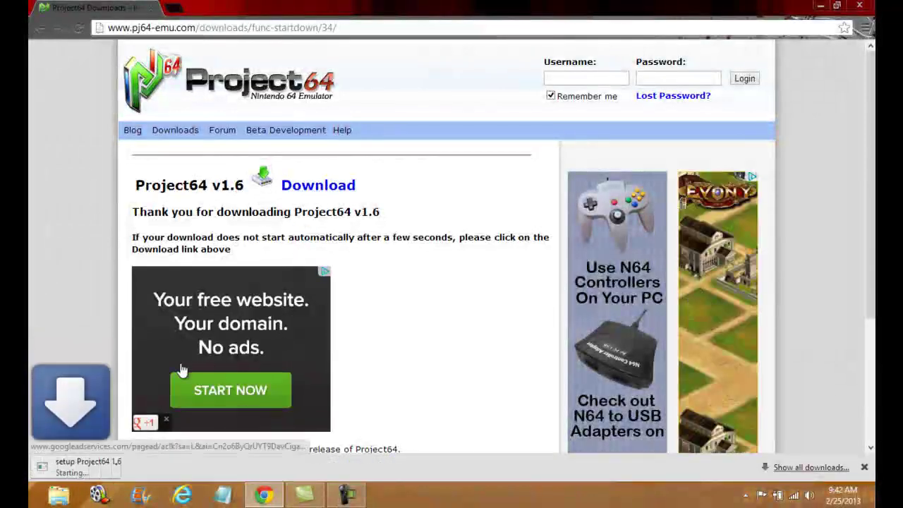
click(345, 494)
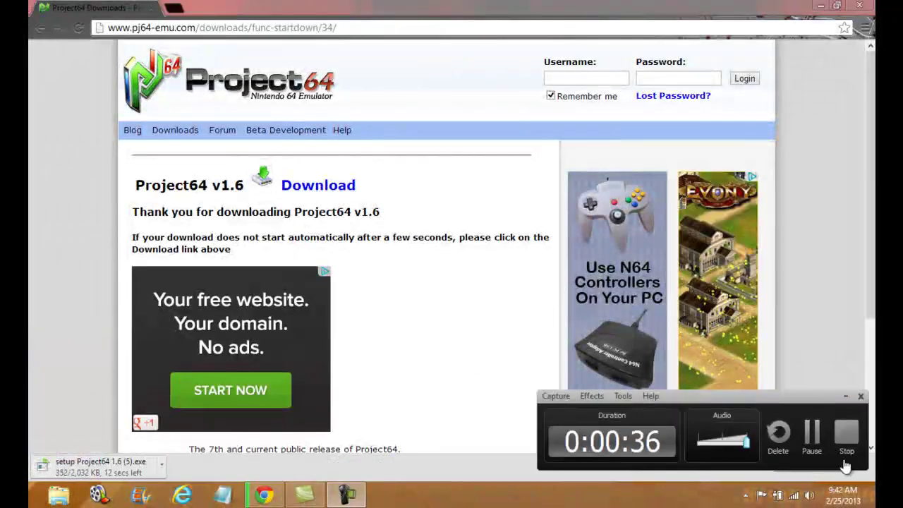
click(810, 432)
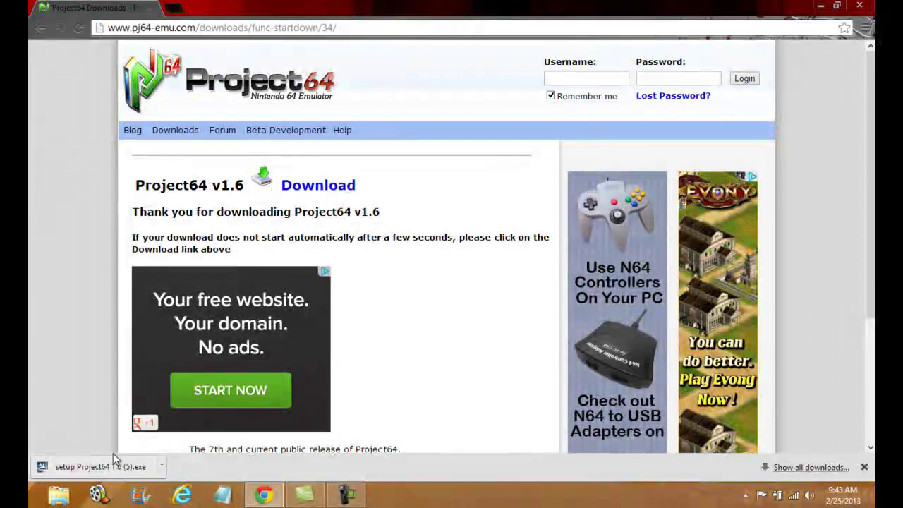
click(108, 468)
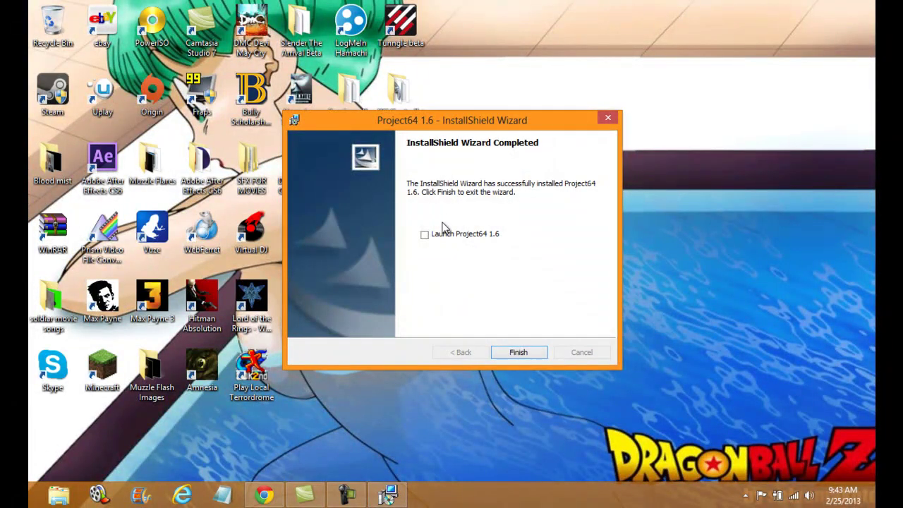
Step: Finish the installer and find the Project64 1.6 tile on the Start screen
click(532, 352)
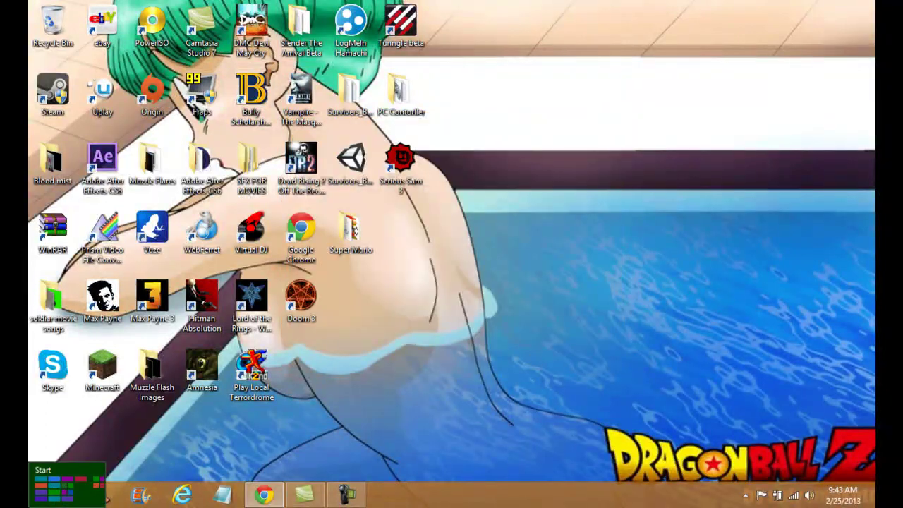
click(35, 487)
scroll(513, 297, down, 10)
scroll(549, 304, down, 2)
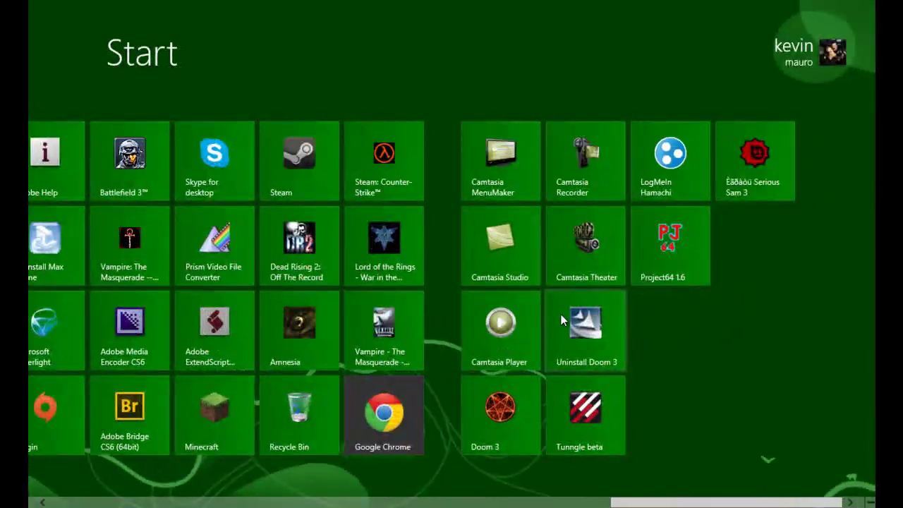
Step: Copy the Project64 1.6 shortcut from its file location onto the desktop
right_click(676, 247)
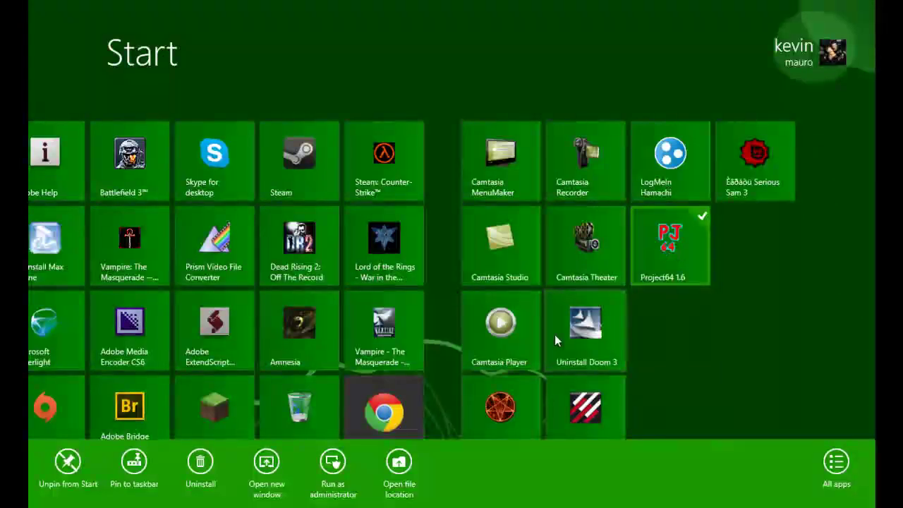
click(405, 464)
drag(412, 153, 406, 225)
click(708, 9)
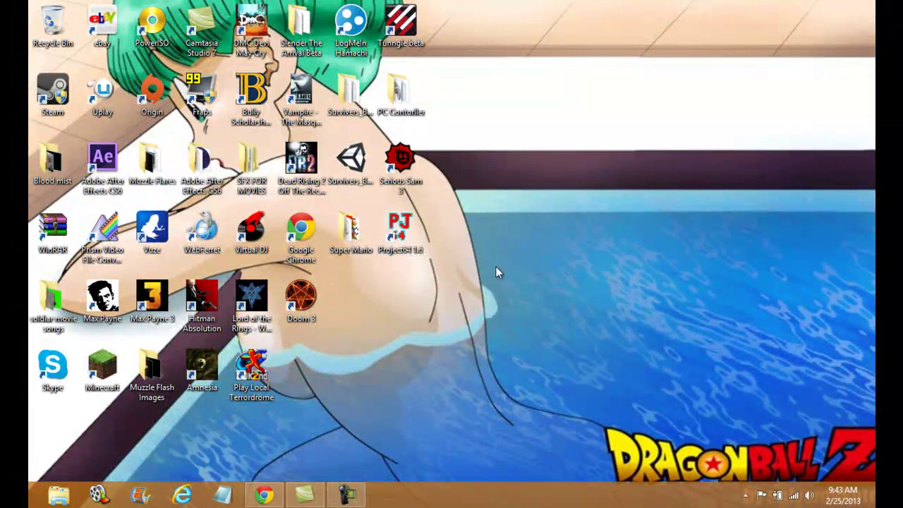
Step: Restore Chrome and go back to the 'project 64' Google results
click(261, 496)
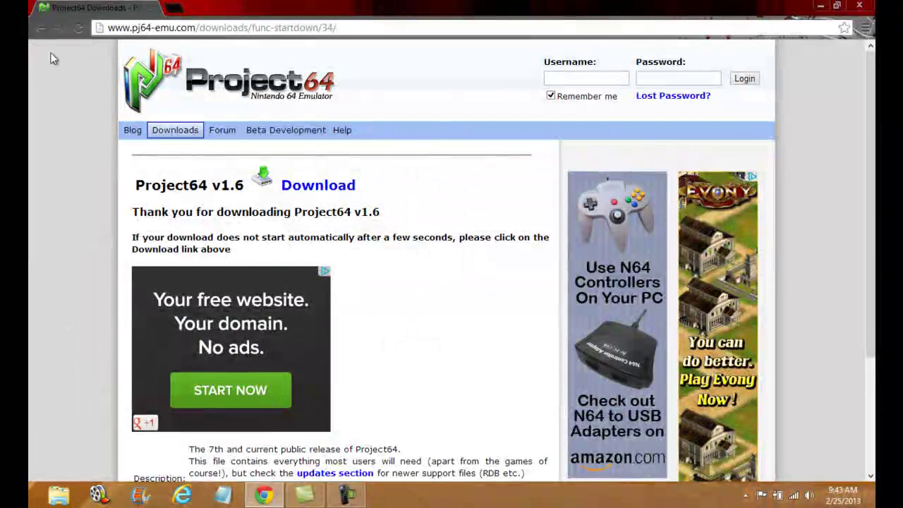
click(39, 28)
click(40, 28)
click(39, 27)
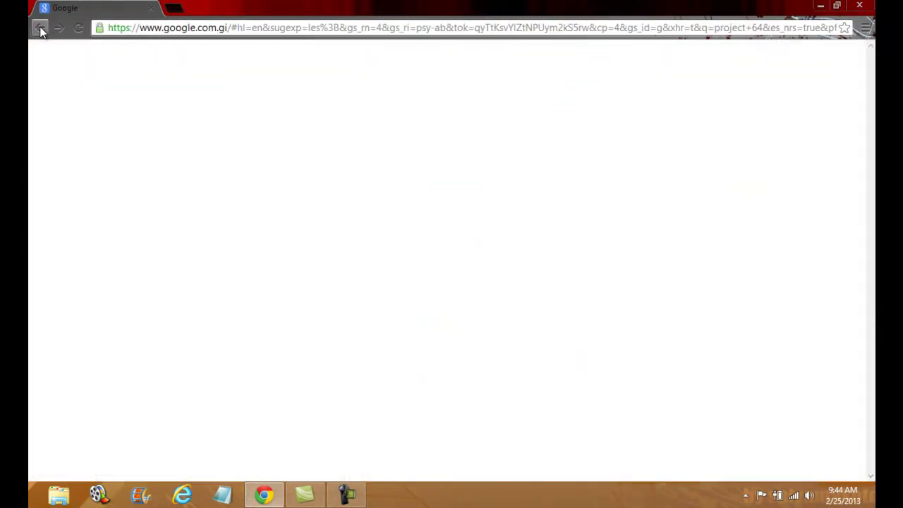
Step: Search for 'project 64 roms' and open the FreeROMs Nintendo 64 ROMs result
click(182, 85)
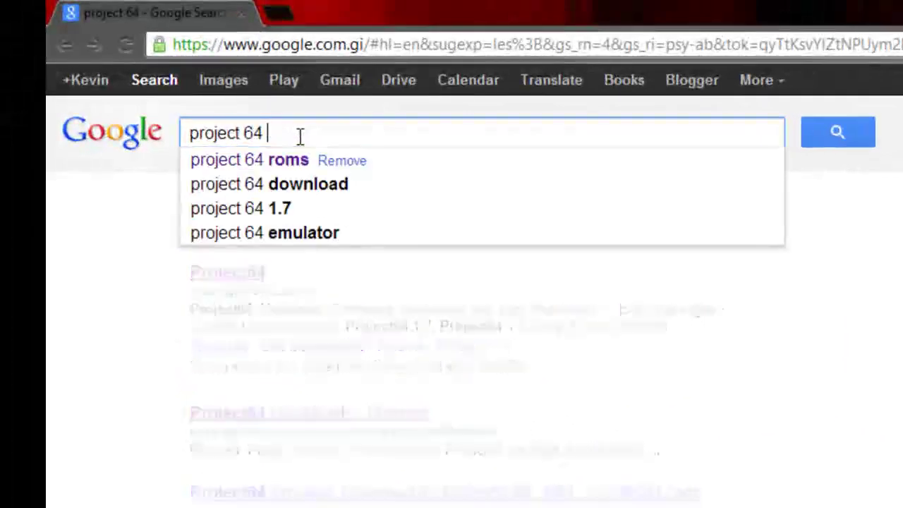
text(roms)
key(Return)
drag(458, 273, 109, 268)
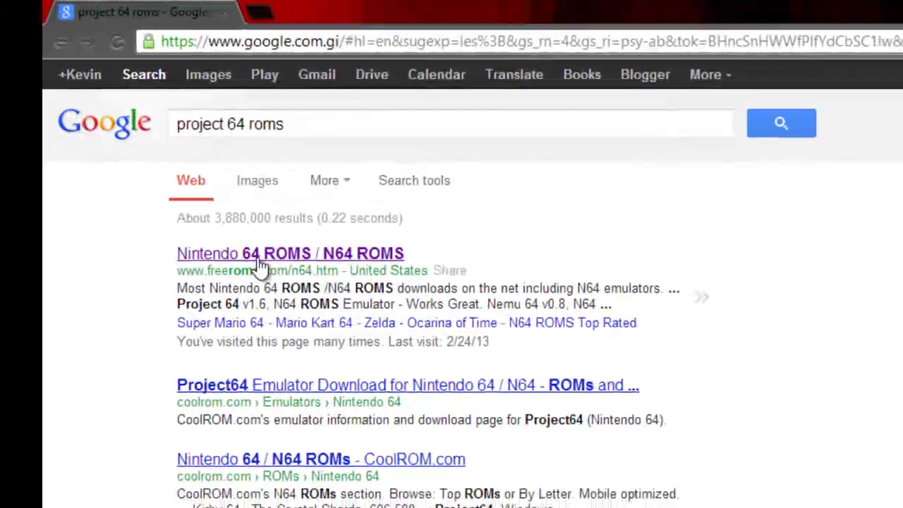
click(262, 255)
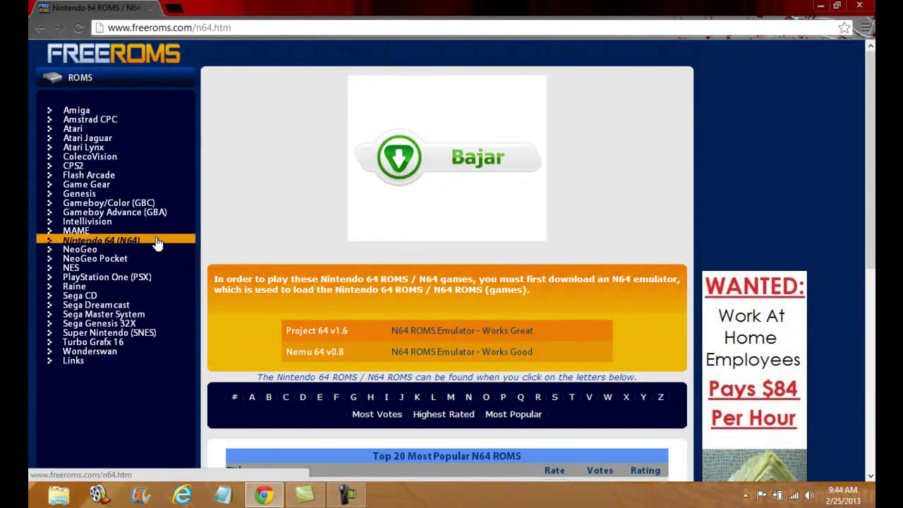
Step: Browse the FreeROMs N64 games under letter C and open Conker's Bad Fur Day
scroll(282, 282, down, 2)
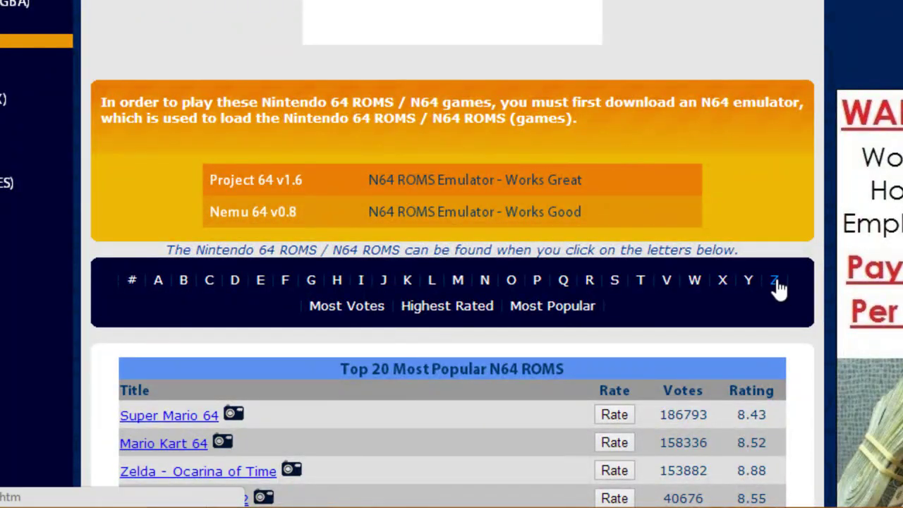
scroll(238, 296, down, 3)
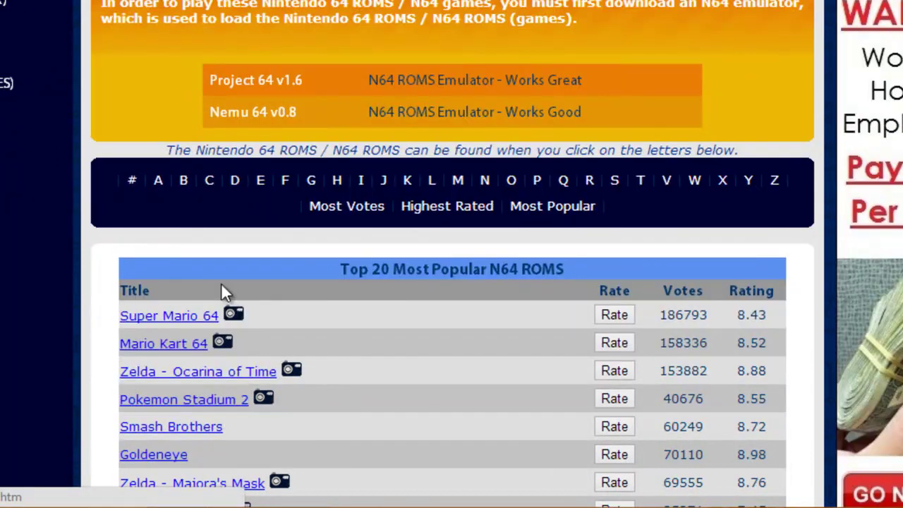
click(211, 191)
scroll(254, 256, down, 10)
scroll(254, 256, down, 6)
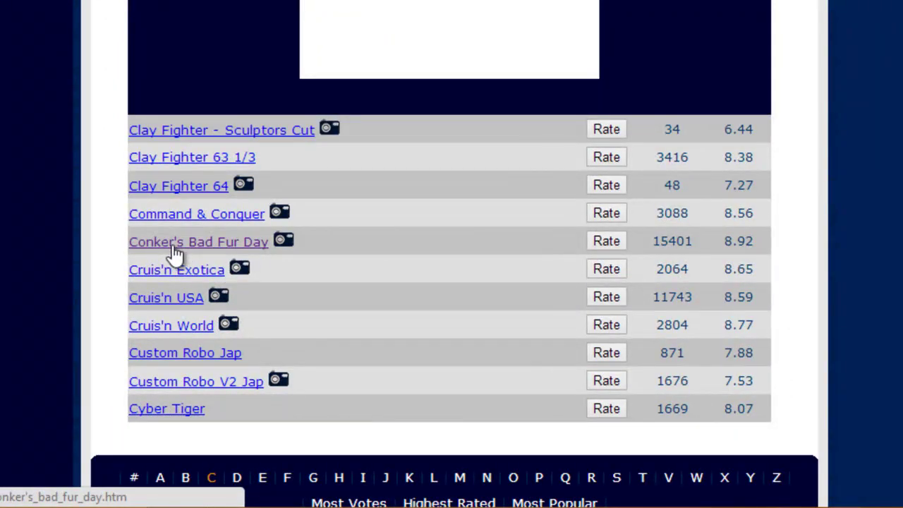
click(175, 249)
Step: Download conkersbadfurday (3).zip and open it in WinRAR
scroll(236, 286, down, 5)
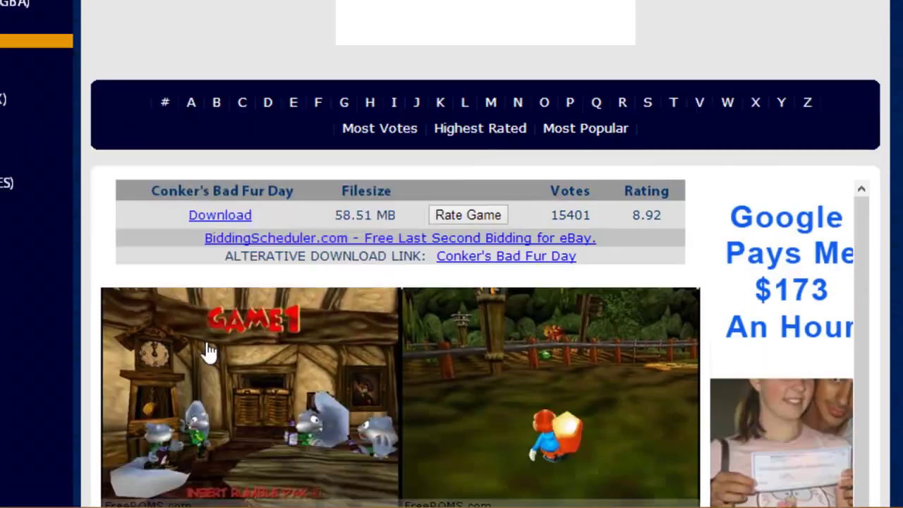
scroll(295, 254, up, 3)
drag(173, 216, 236, 216)
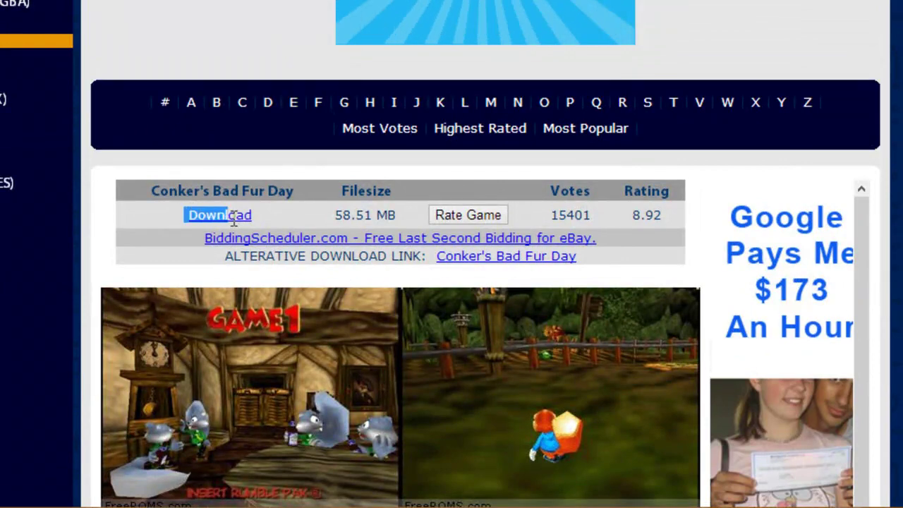
click(243, 216)
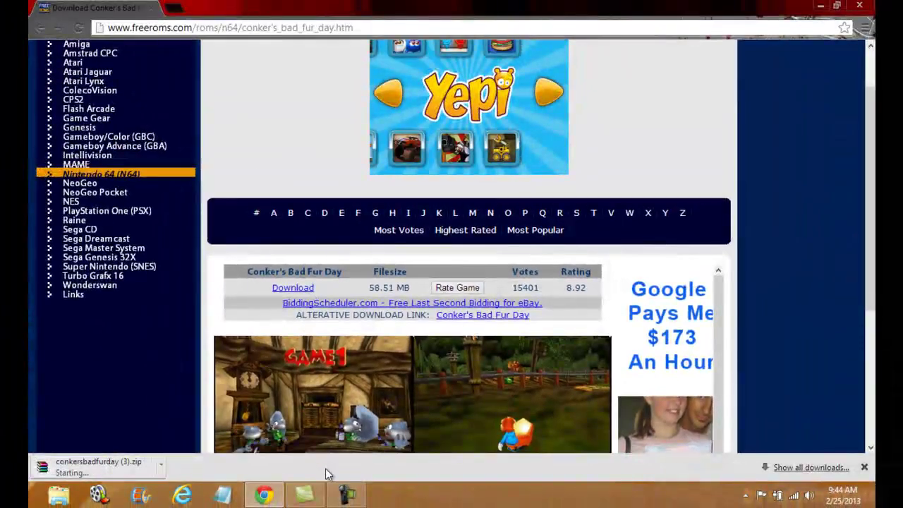
click(346, 494)
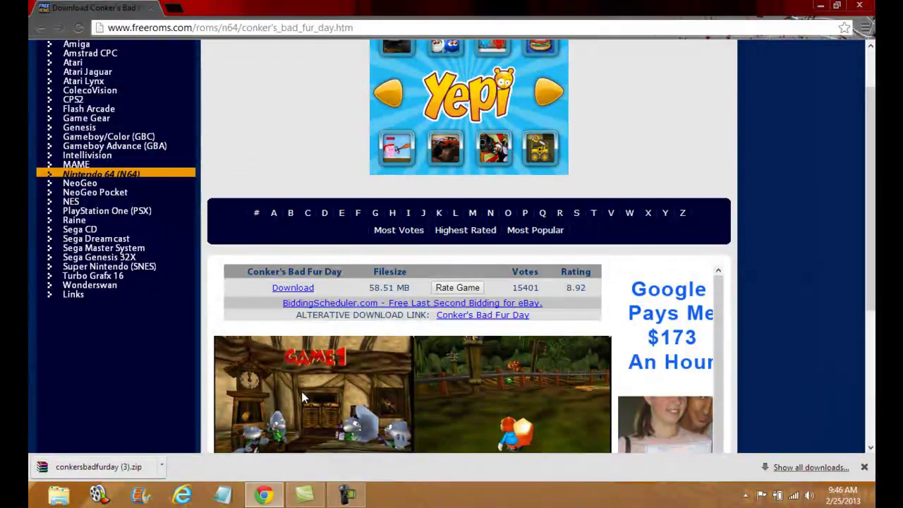
click(98, 466)
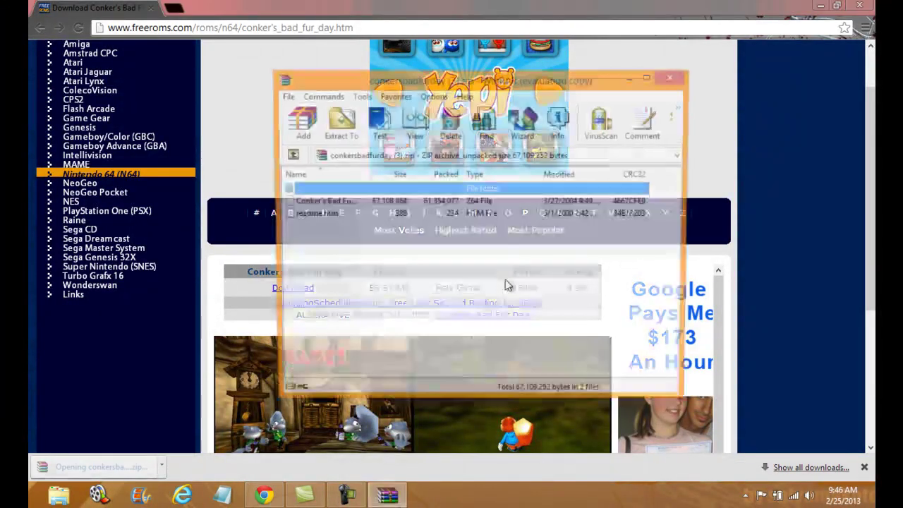
Step: Minimize Chrome, dismiss WinRAR's license reminder, and minimize the archive window
click(821, 6)
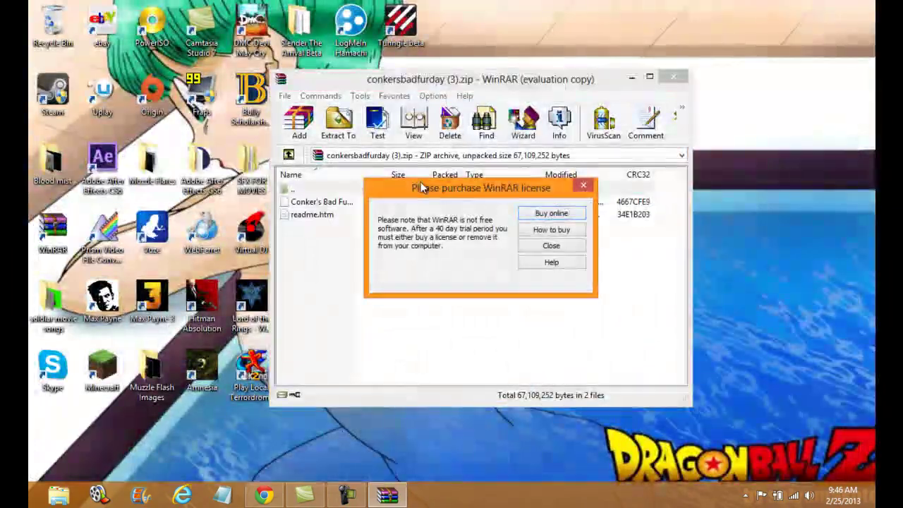
click(564, 251)
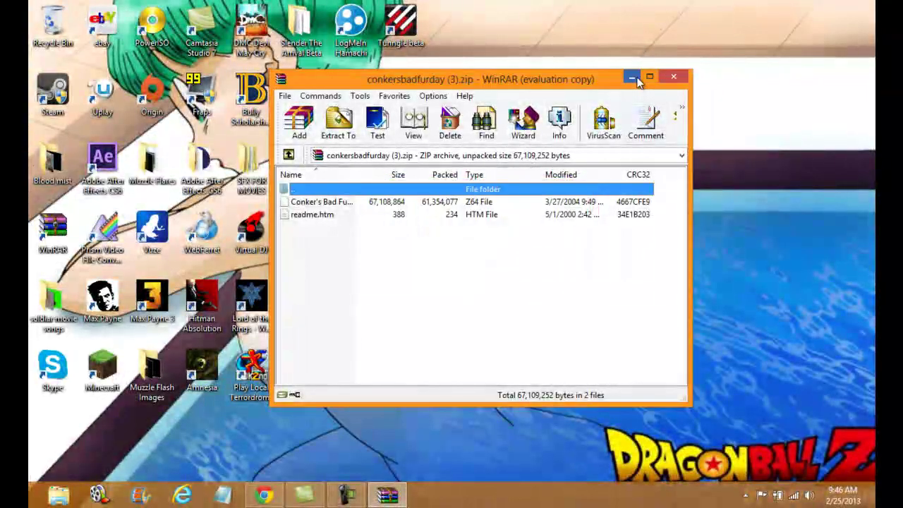
click(632, 78)
Step: Create a new desktop folder and name it 'N64 Games'
right_click(551, 117)
mouse_move(590, 258)
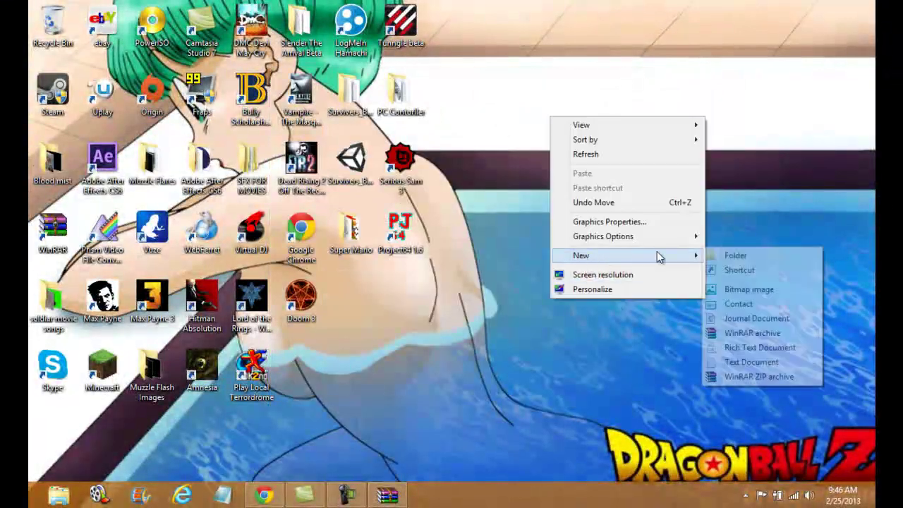
click(720, 255)
key(BackSpace)
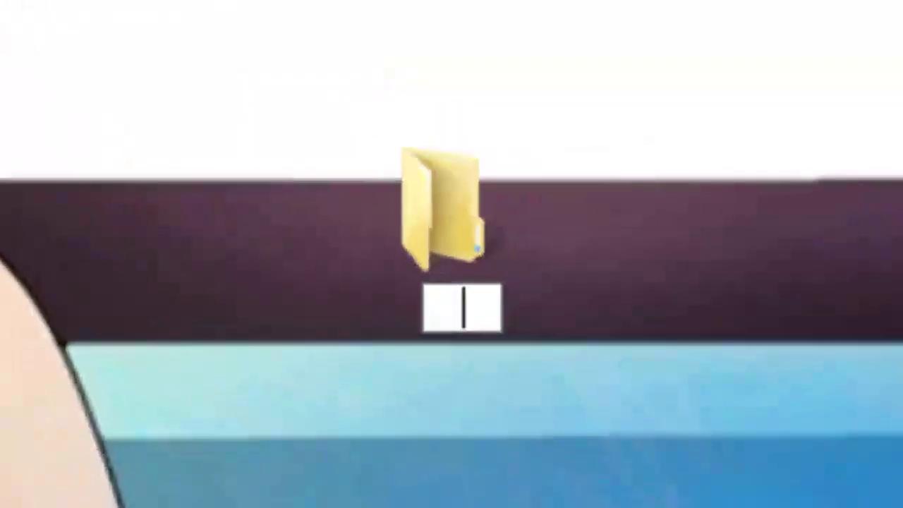
text(N64 Gam)
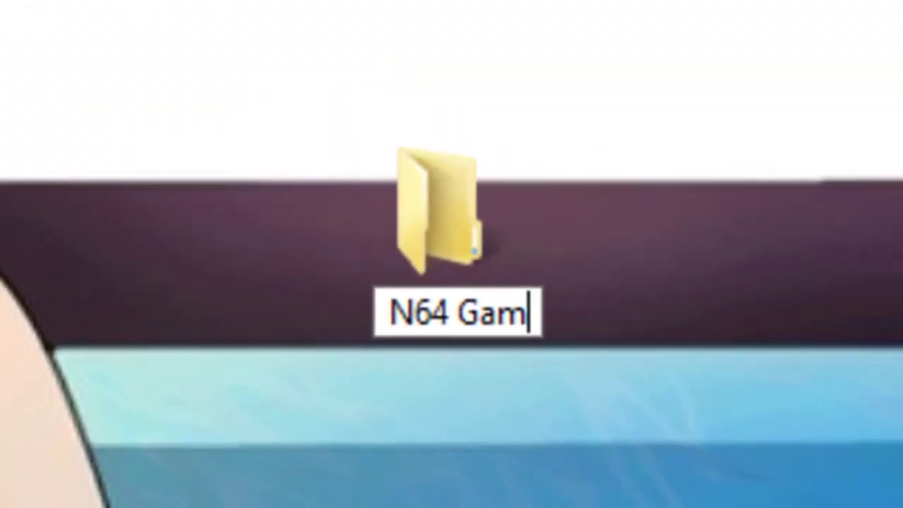
text(es)
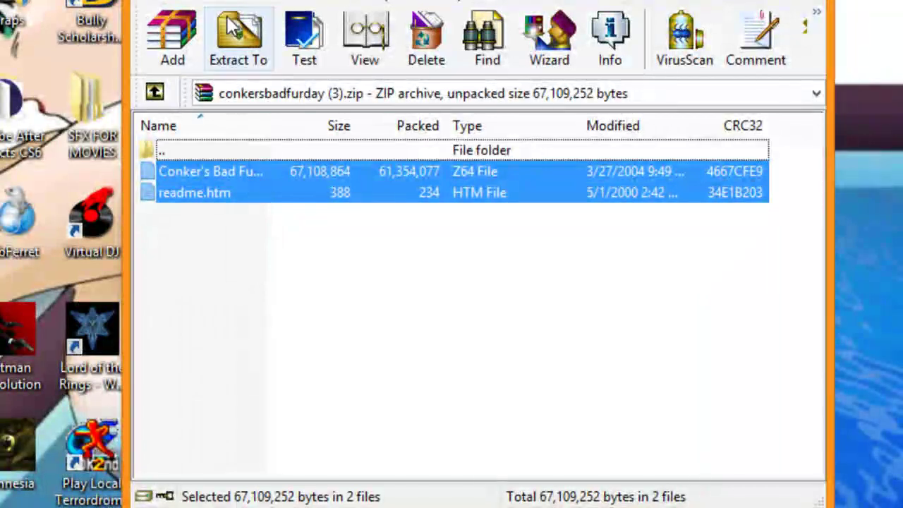
Step: Extract the Conker Z64 file and readme.htm into Desktop\N64 Games, then close WinRAR
click(244, 26)
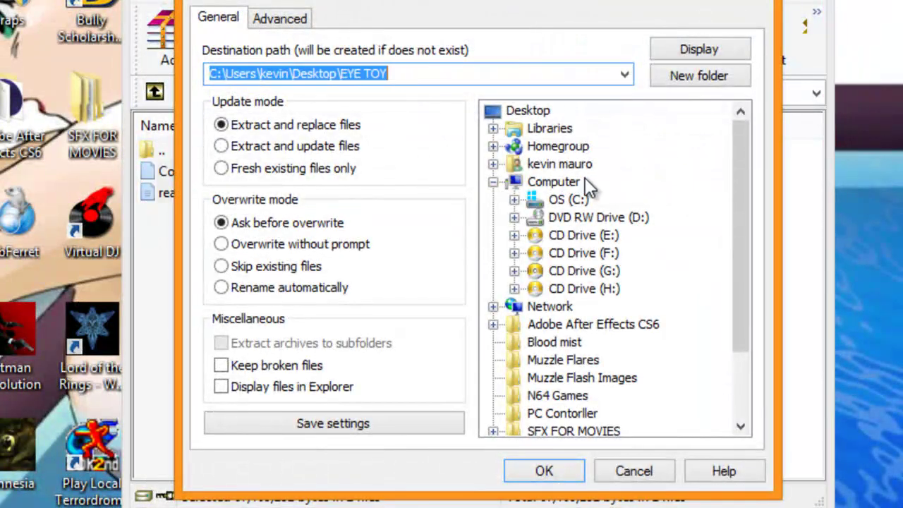
scroll(702, 201, down, 2)
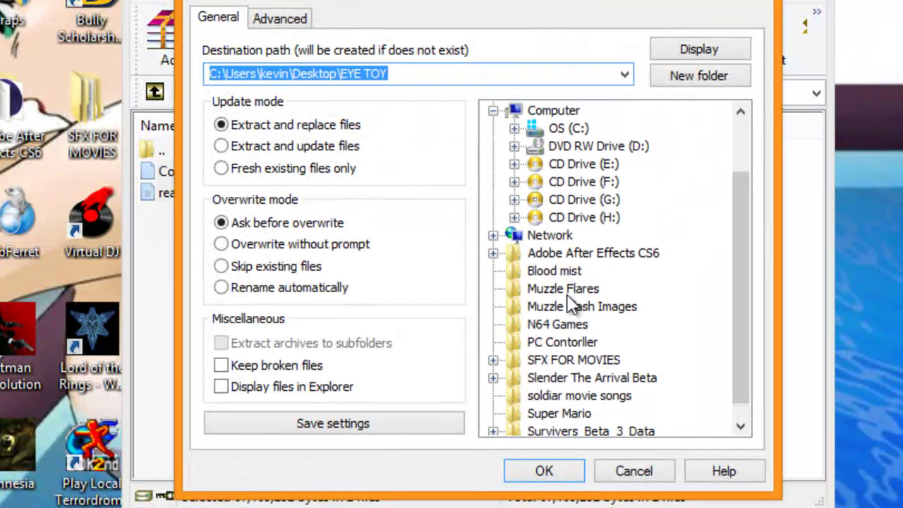
click(559, 324)
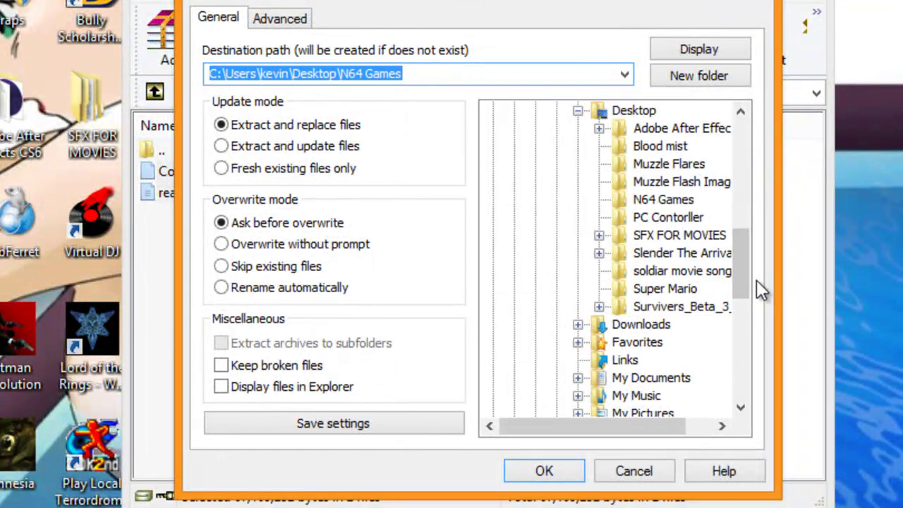
click(679, 199)
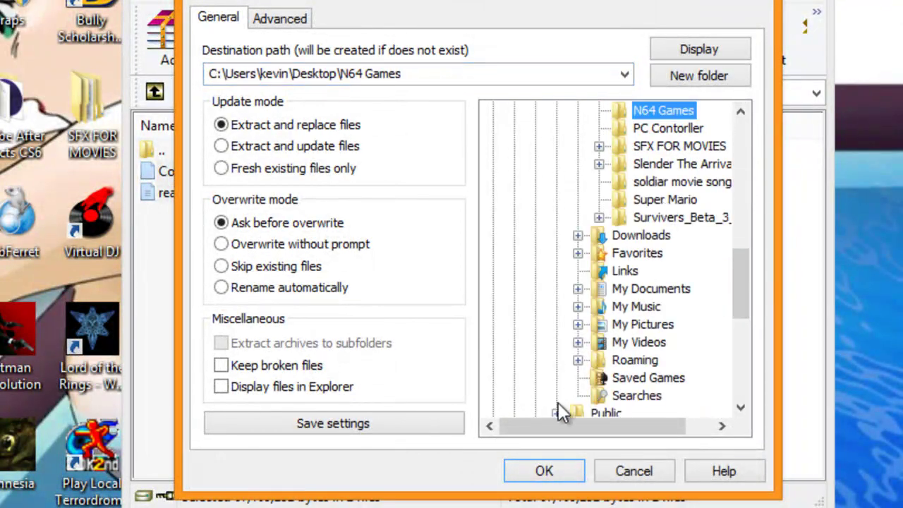
click(544, 471)
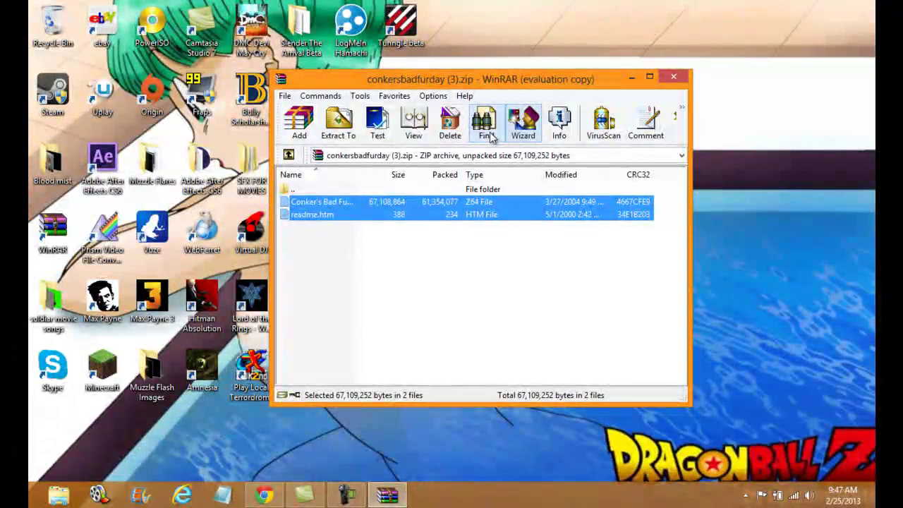
click(672, 79)
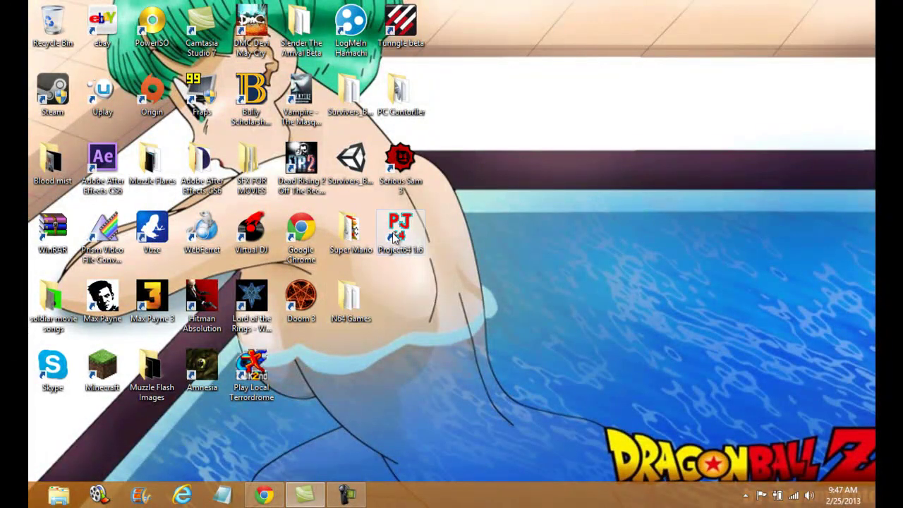
Step: Launch Project64 with English as the language and move its window up and right
double_click(395, 239)
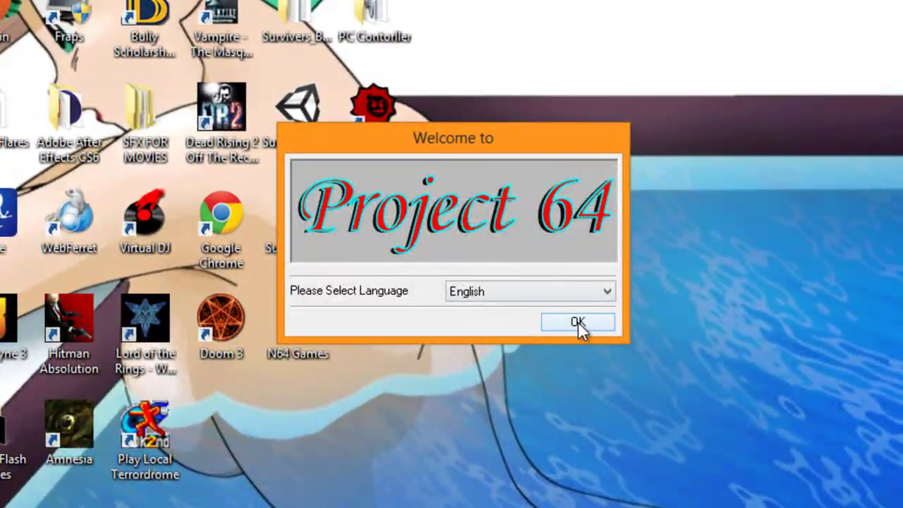
click(578, 323)
drag(434, 27, 541, 0)
Step: Load Conker's Bad Fur Day (E) [!].z64 from the N64 Games folder via File > Open Rom
click(261, 17)
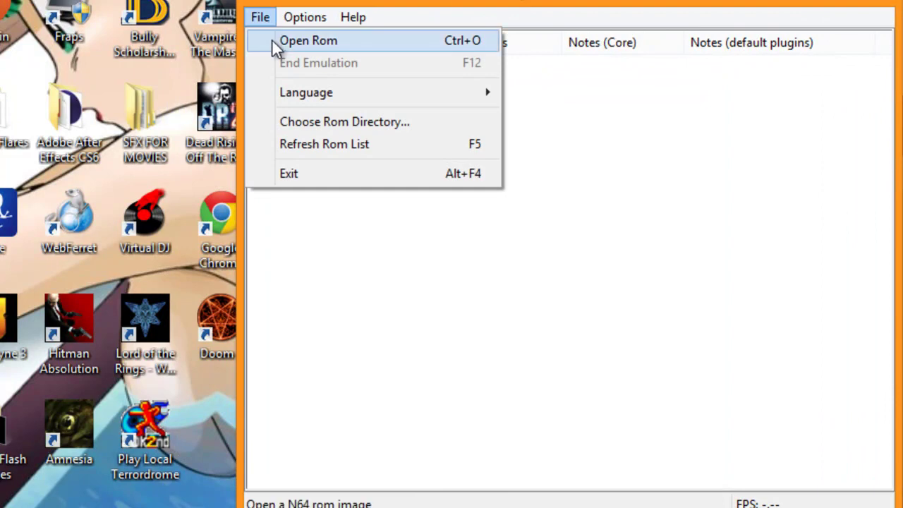
click(272, 39)
click(331, 173)
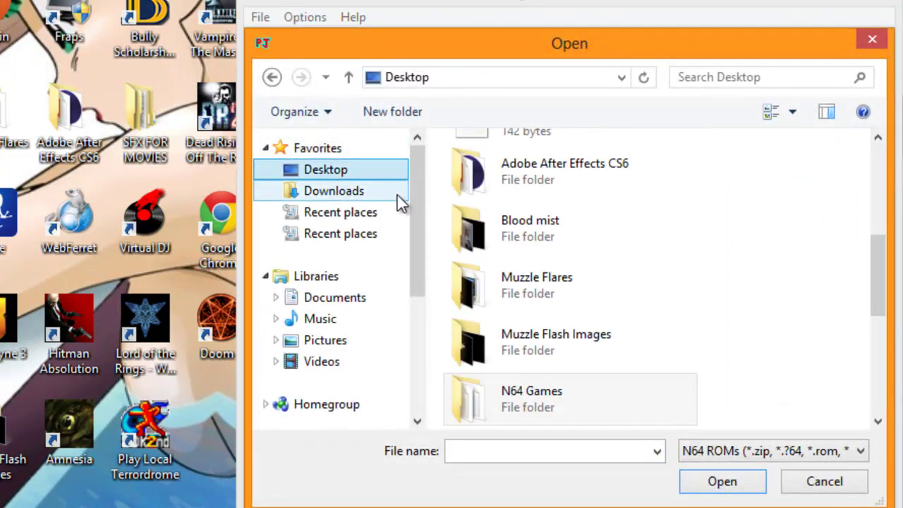
click(734, 247)
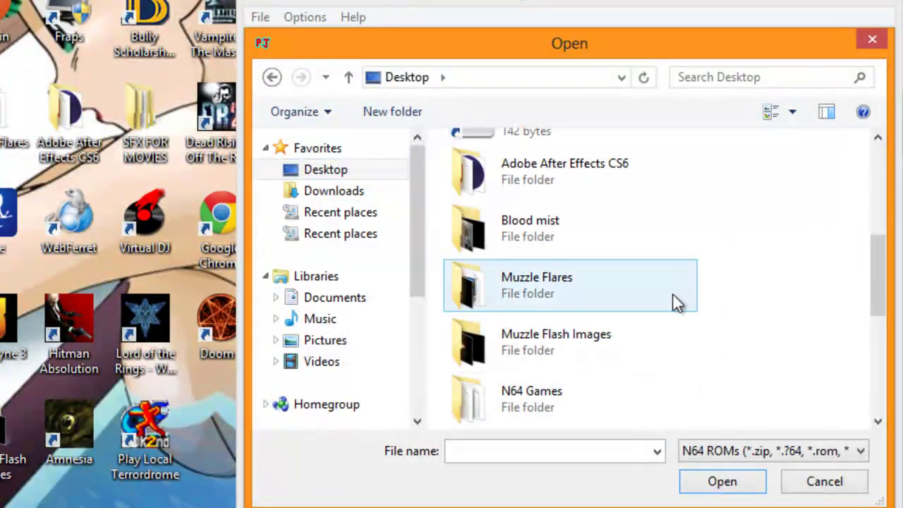
double_click(565, 405)
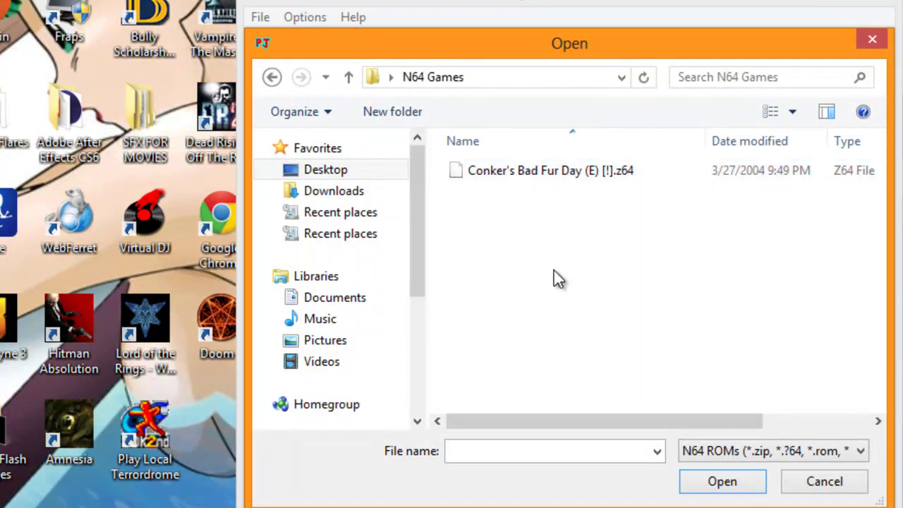
click(540, 176)
click(711, 475)
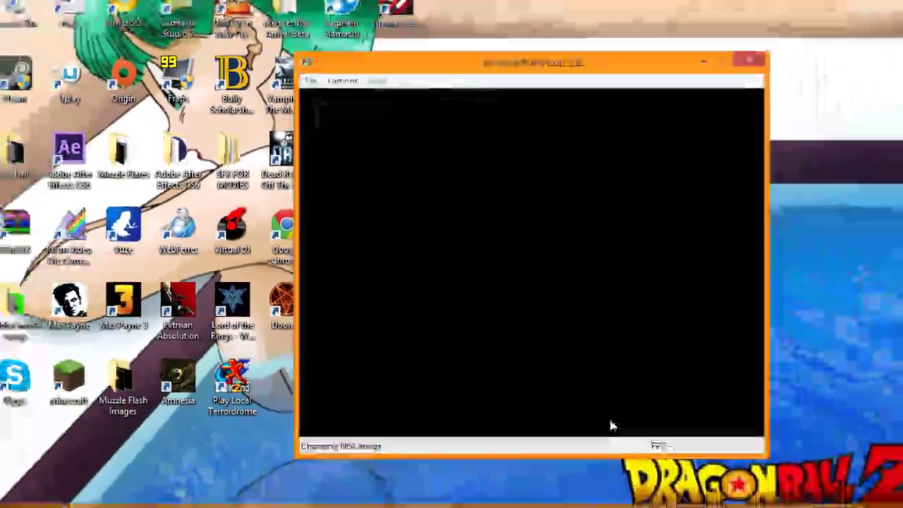